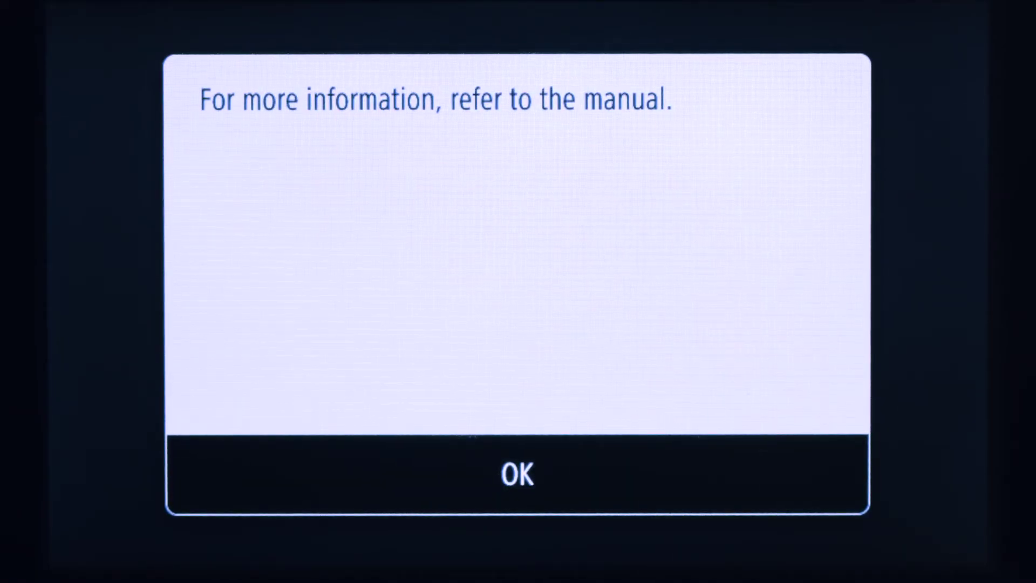
Search for access points, select myhomenetwork (WPA2-PSK), and reach the network key screen.
left_click(517, 474)
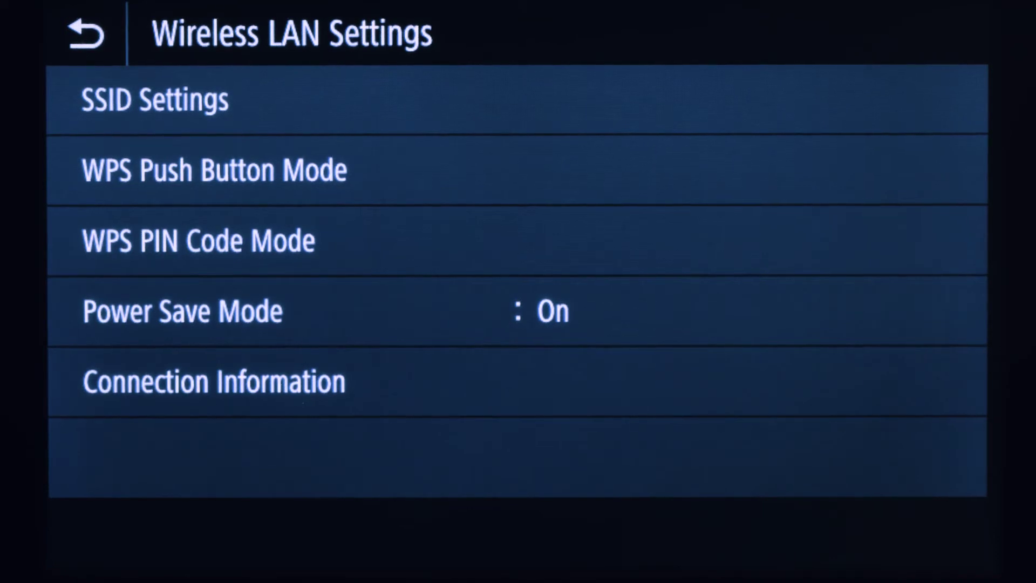
left_click(426, 97)
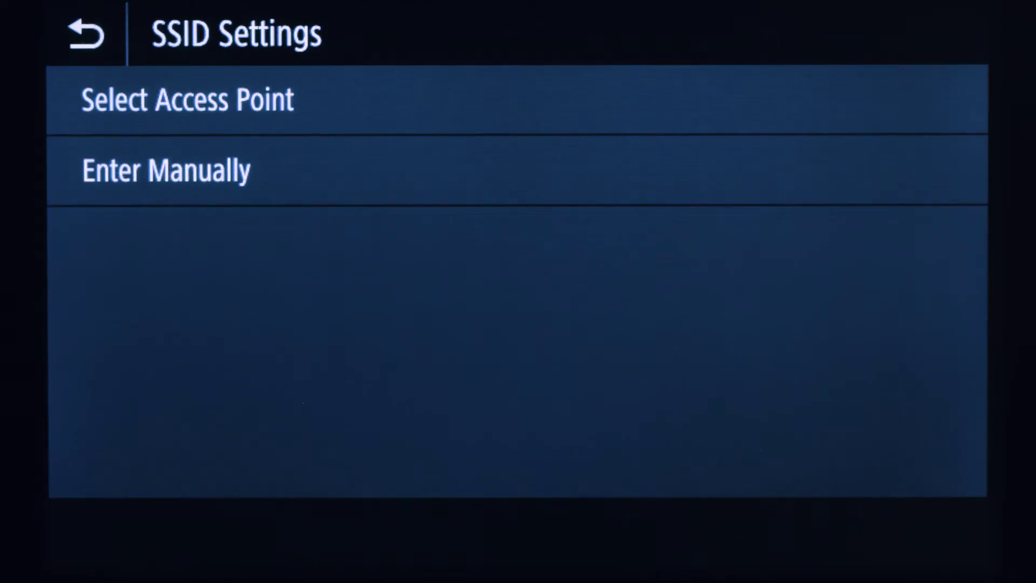
left_click(369, 98)
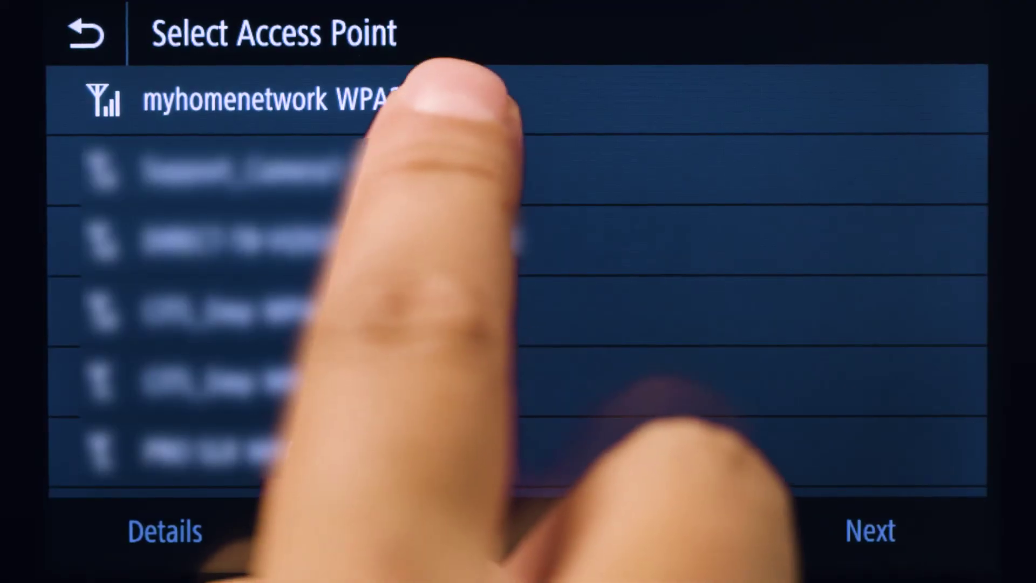
left_click(459, 95)
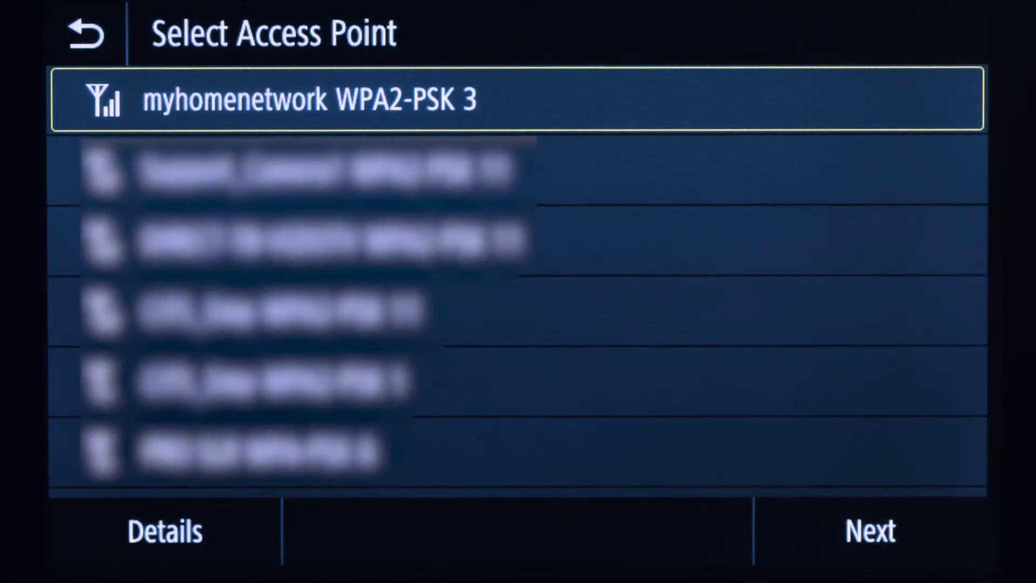
left_click(869, 532)
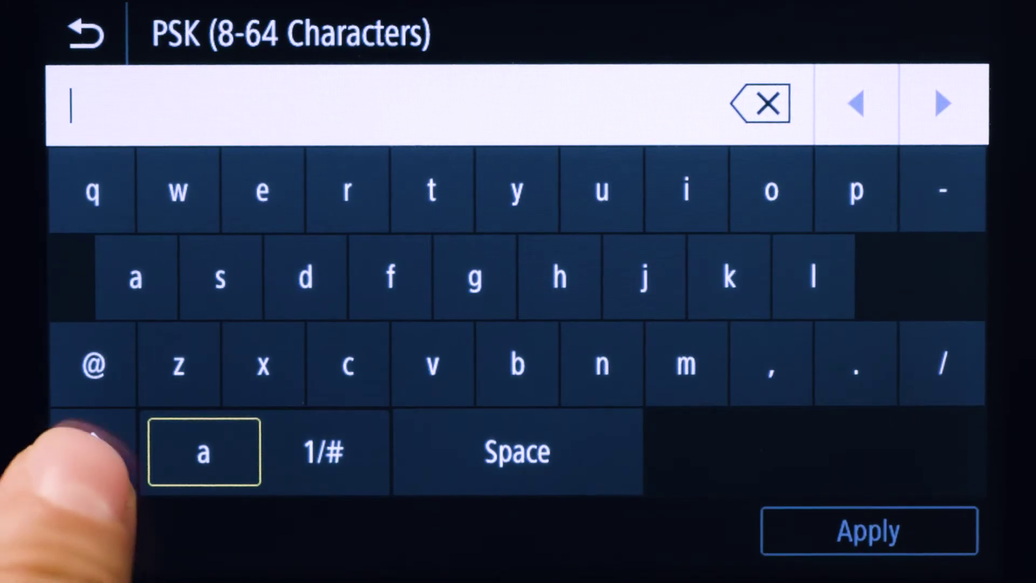
Enter the myhomenetwork key on the on-screen keyboard using capitals and digits.
left_click(93, 452)
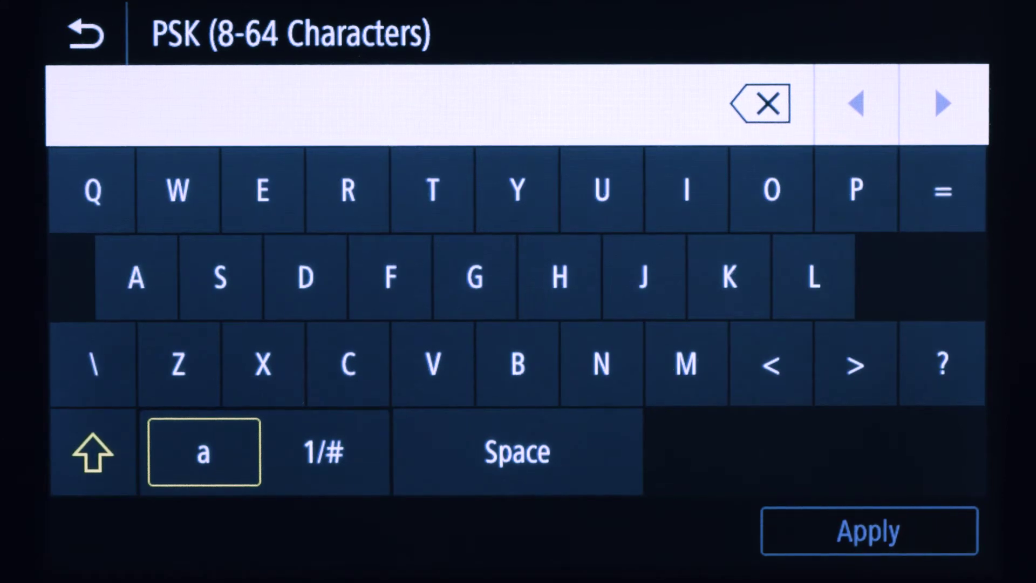
left_click(324, 452)
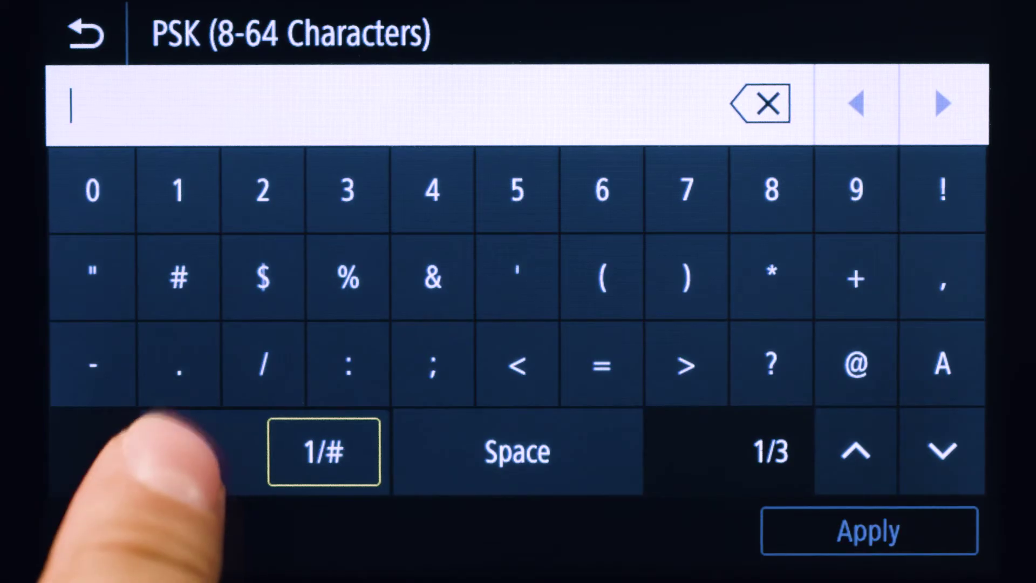
left_click(203, 453)
left_click(92, 451)
left_click(135, 277)
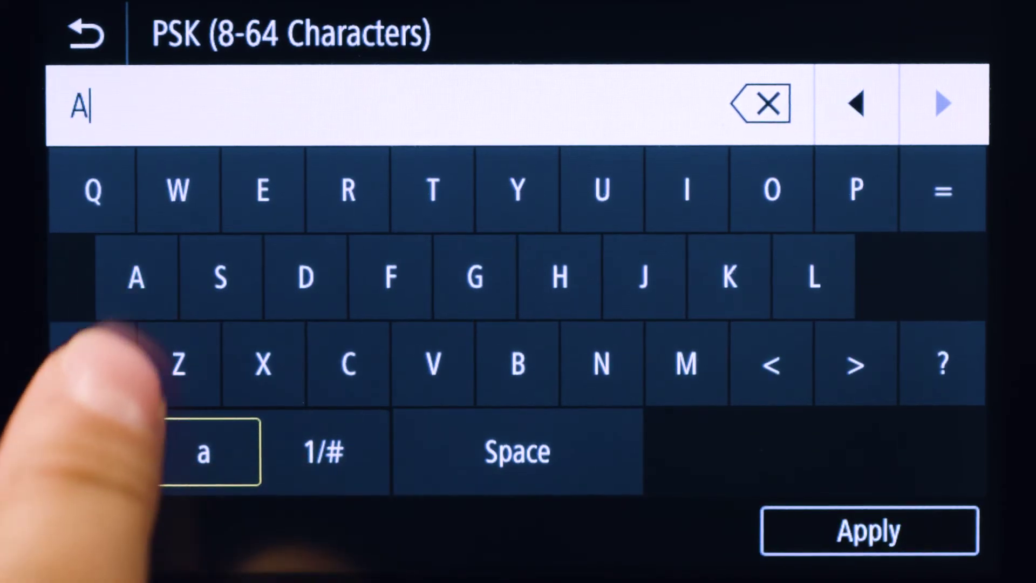
left_click(92, 451)
left_click(516, 365)
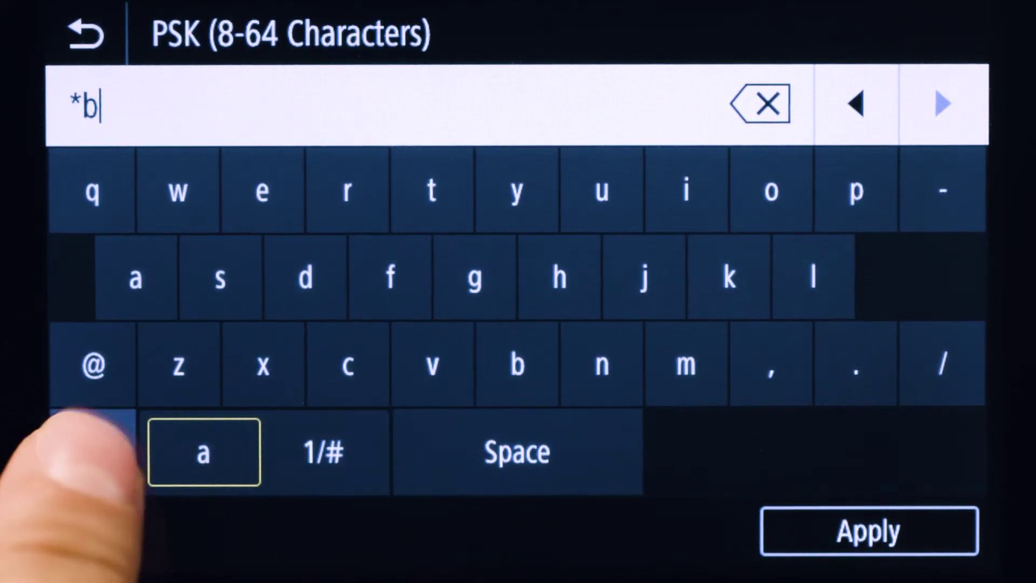
left_click(331, 451)
left_click(178, 191)
left_click(262, 191)
left_click(347, 191)
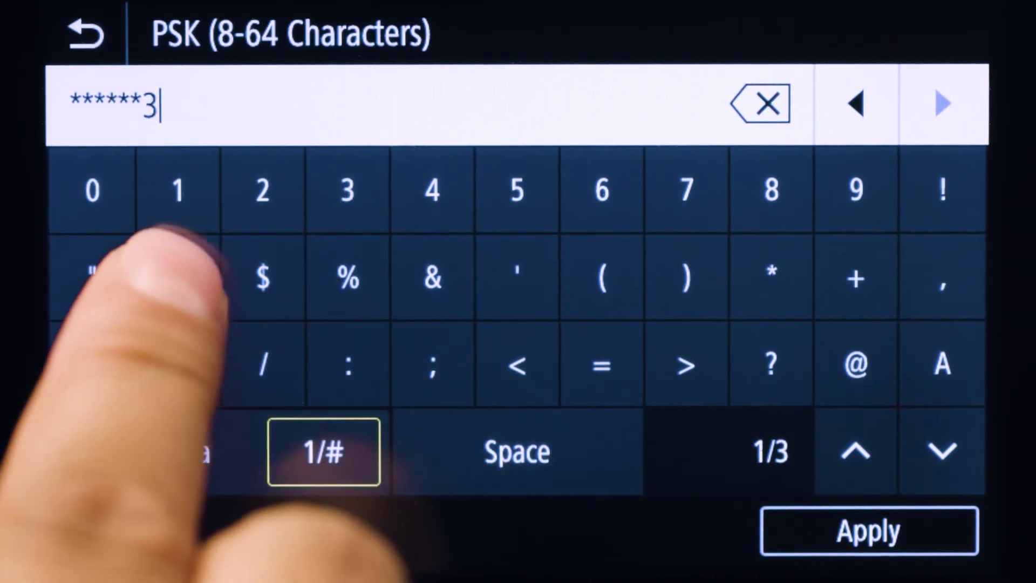
left_click(178, 277)
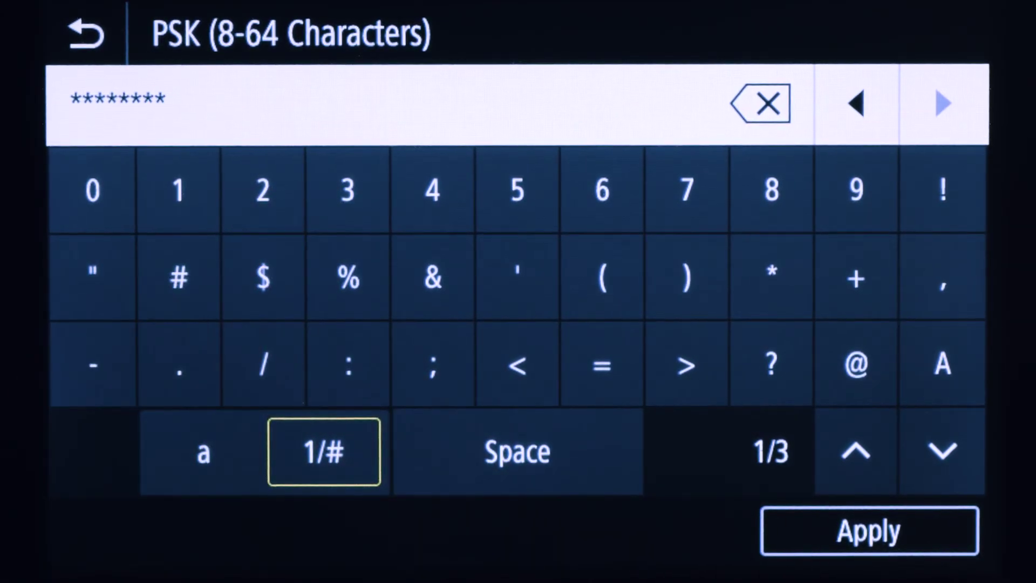
Apply the key, confirm the connection, dismiss the connected message, and return home.
left_click(869, 531)
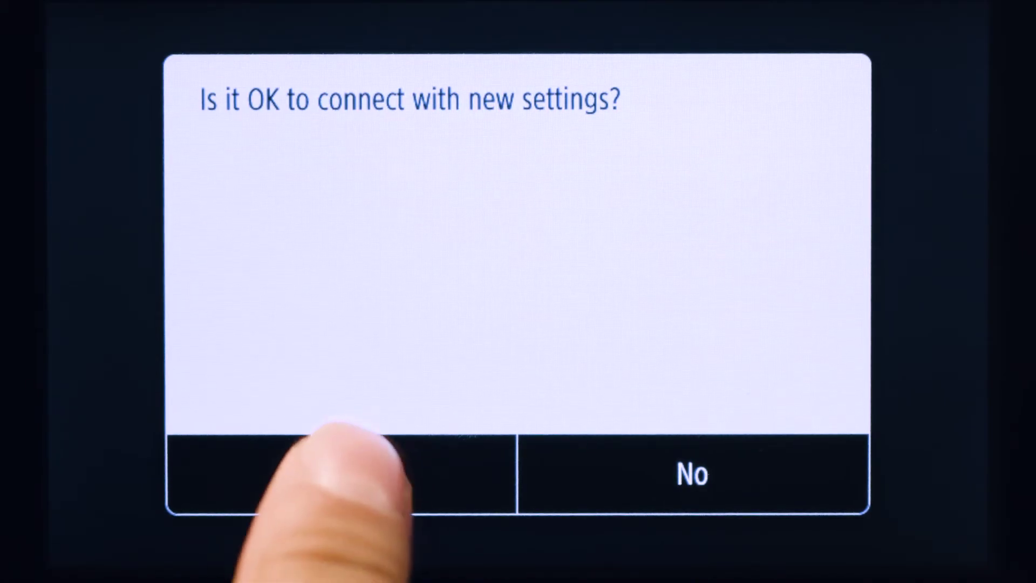
left_click(342, 470)
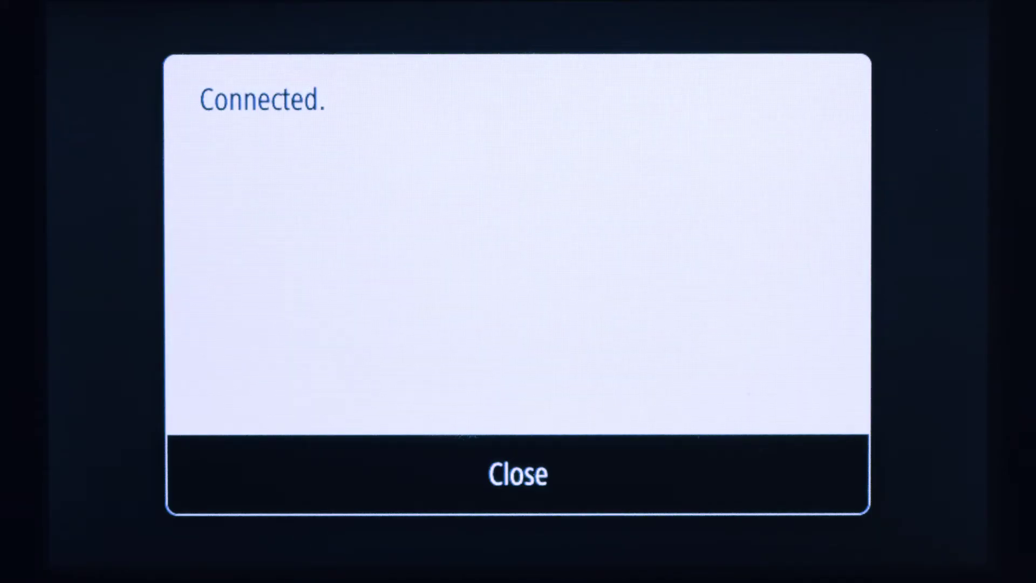
left_click(502, 474)
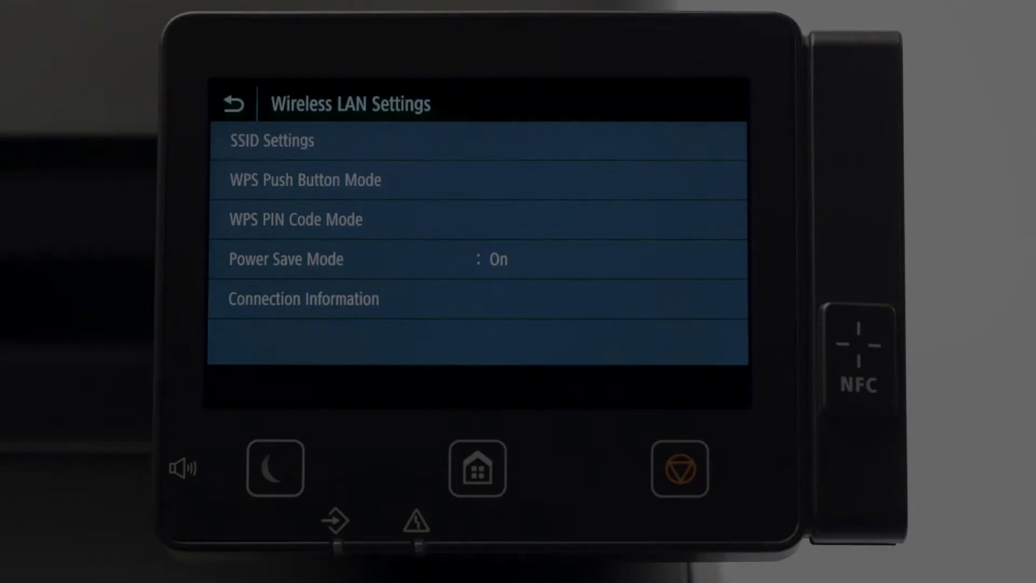
left_click(477, 468)
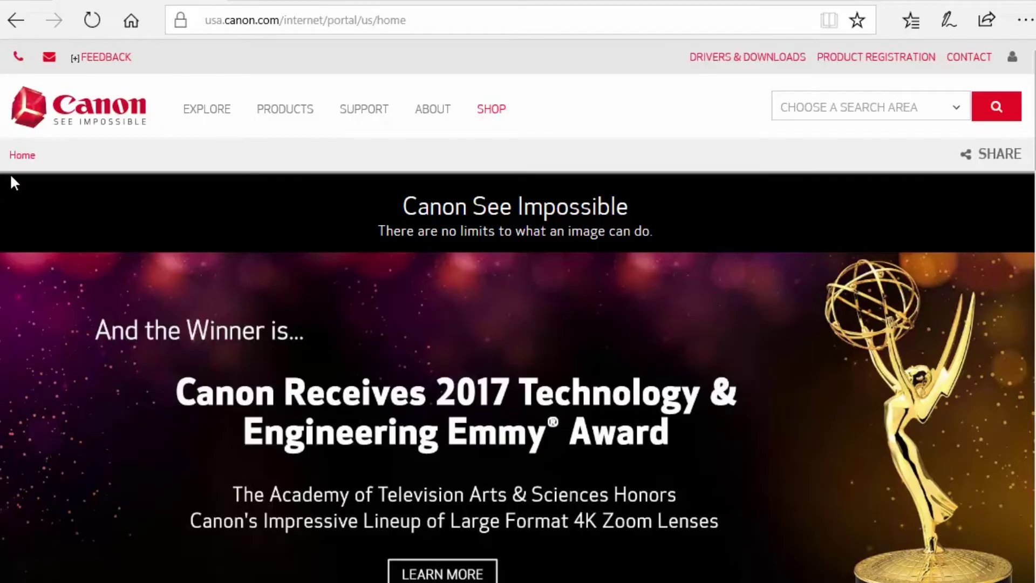
Search Canon USA support for 'imageCLASS MF735Cdw' and open the Color MF735Cdw driver downloads.
left_click(250, 17)
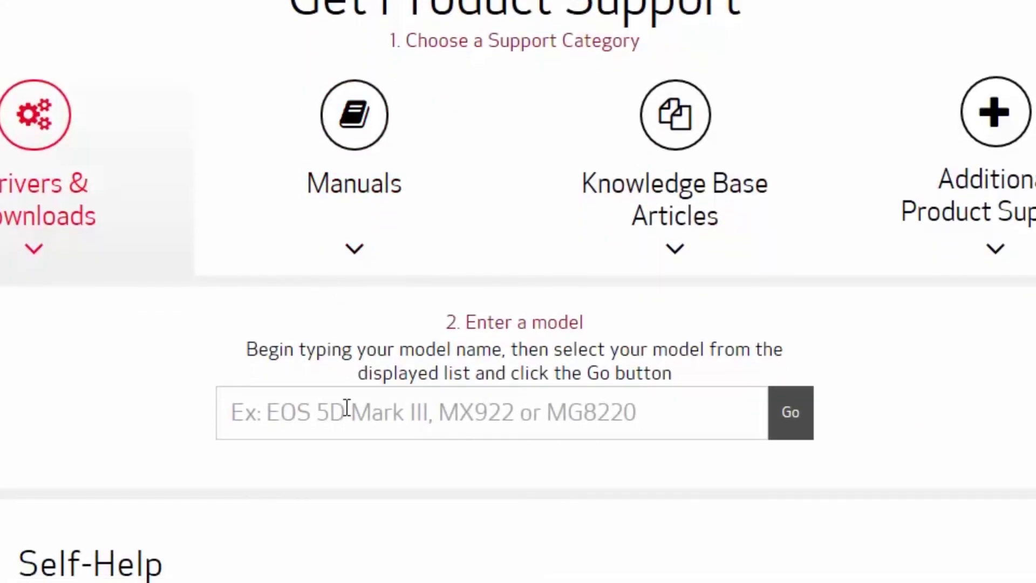
left_click(347, 412)
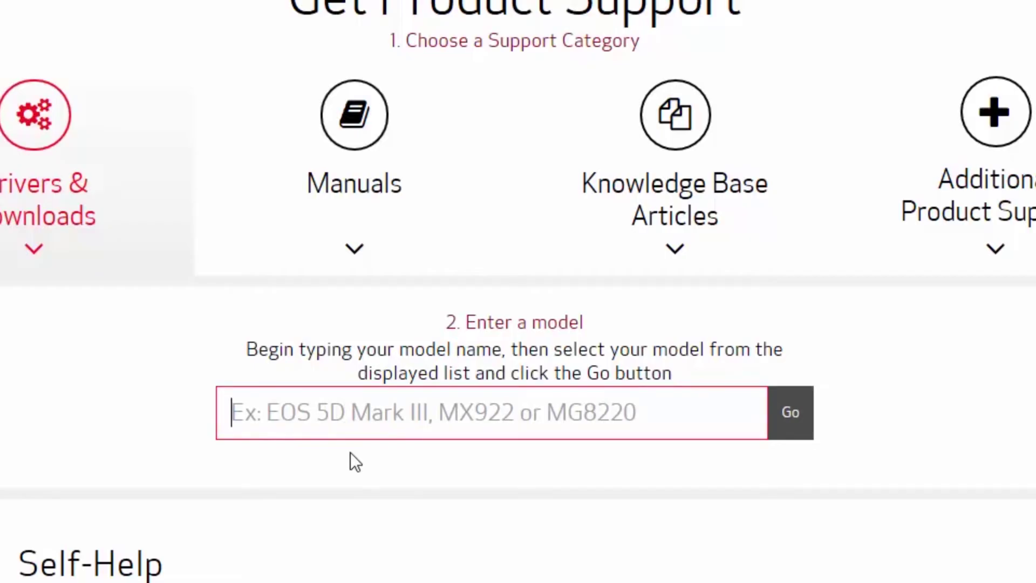
type("imageCL")
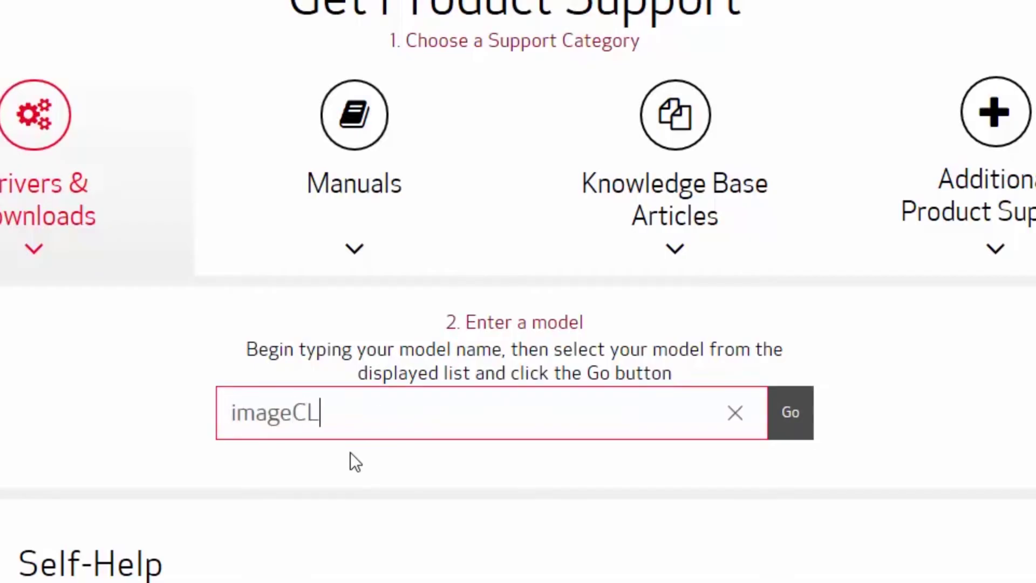
type("ASS")
type(" M")
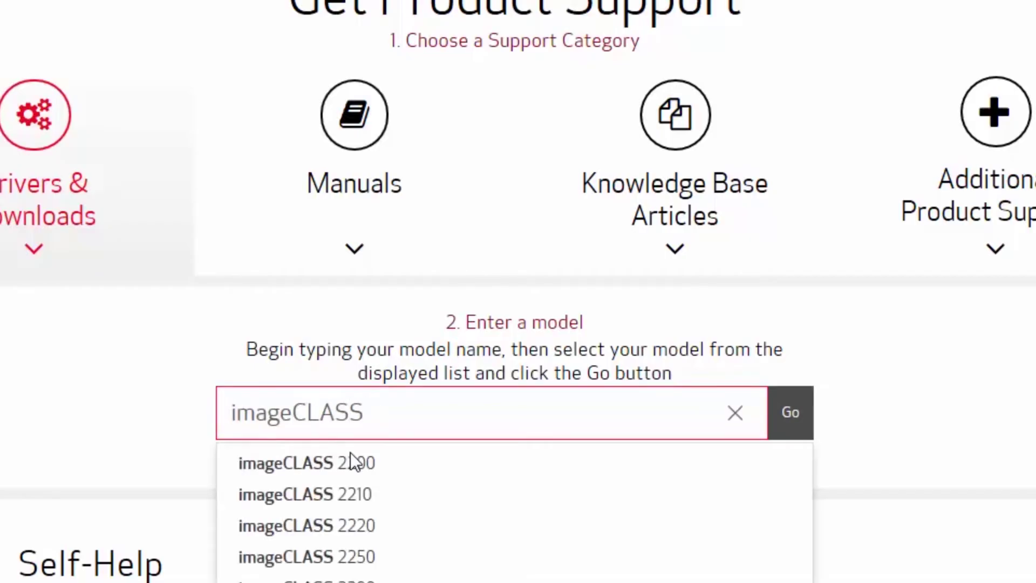
type("F")
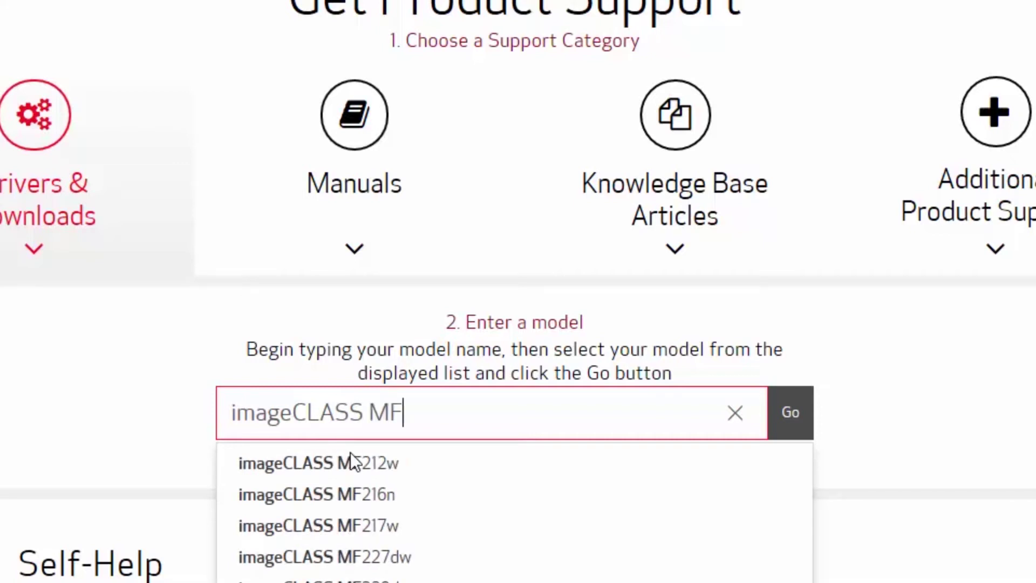
type("735Cd")
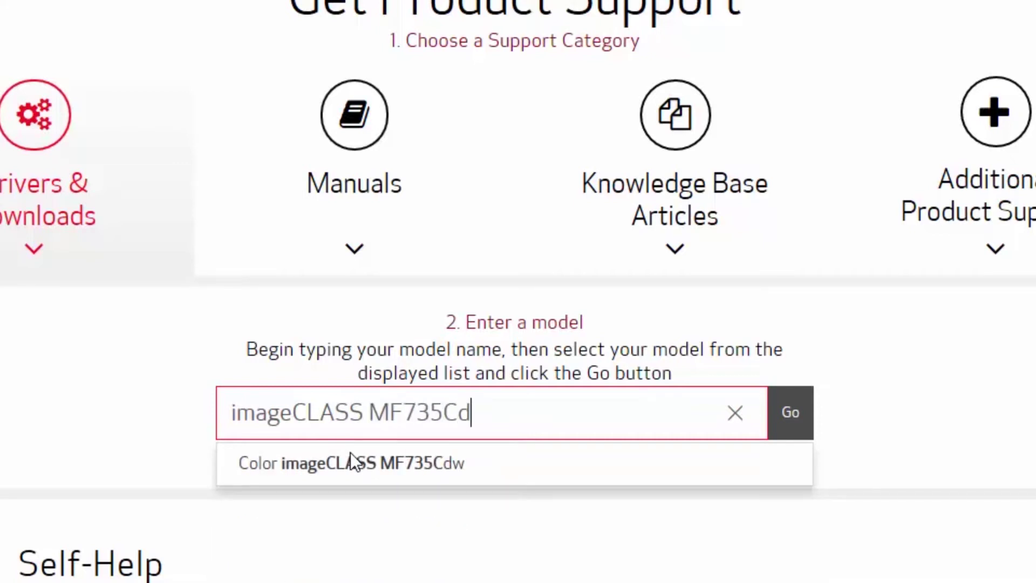
type("w")
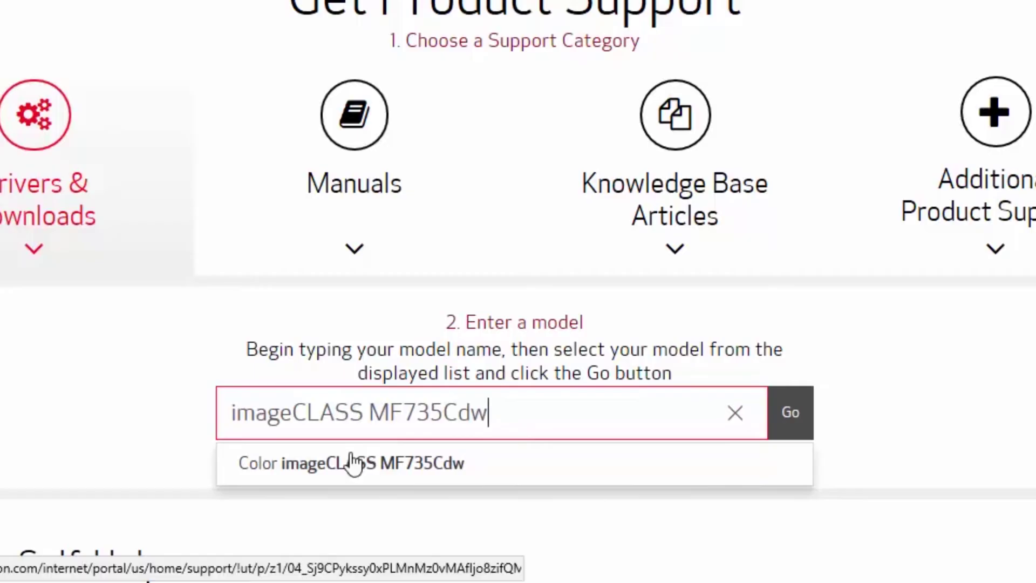
left_click(348, 459)
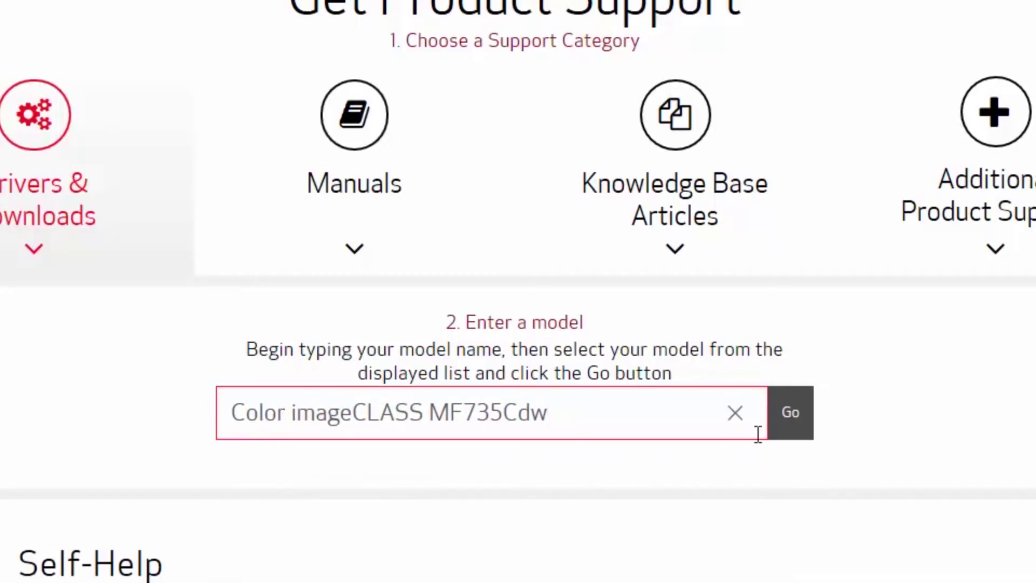
left_click(787, 426)
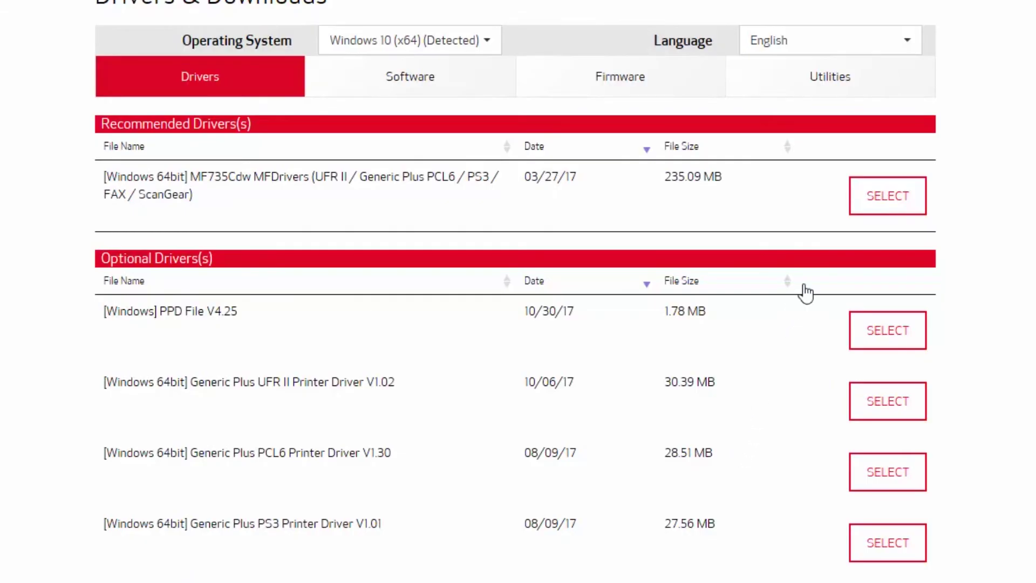
Download the recommended Windows 64-bit MFDrivers package and run it from the download bar.
left_click(878, 204)
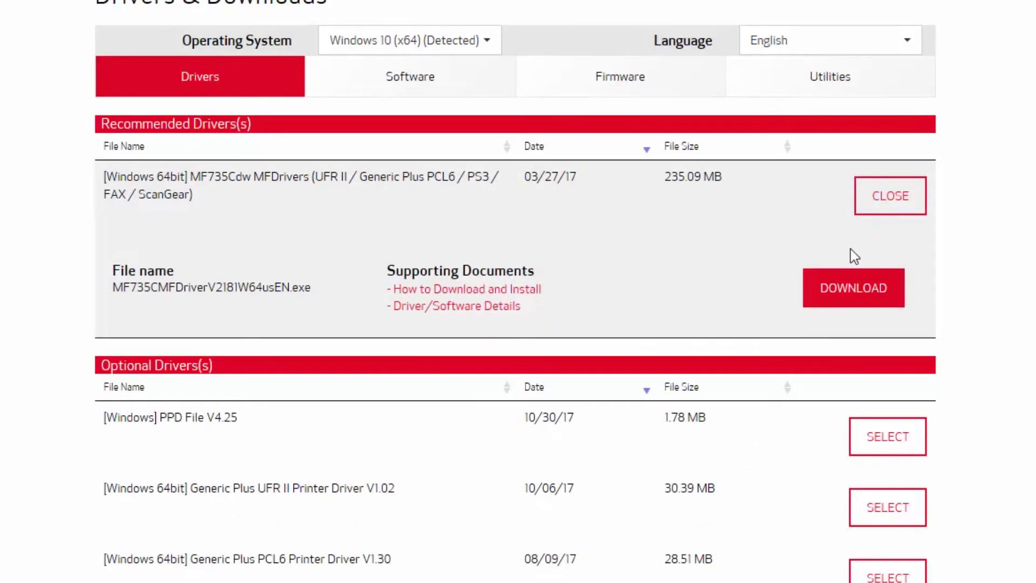
left_click(849, 290)
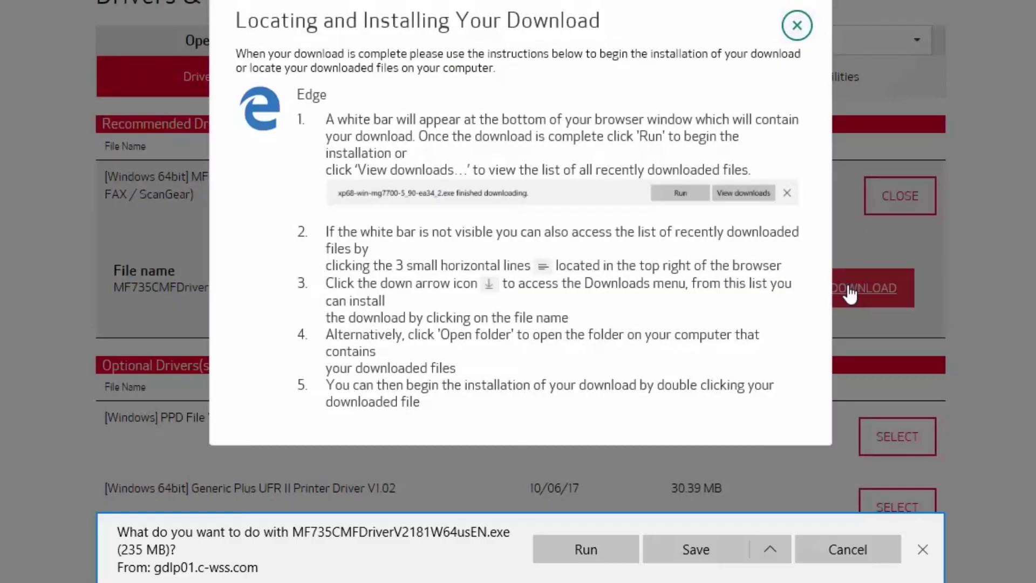
left_click(796, 25)
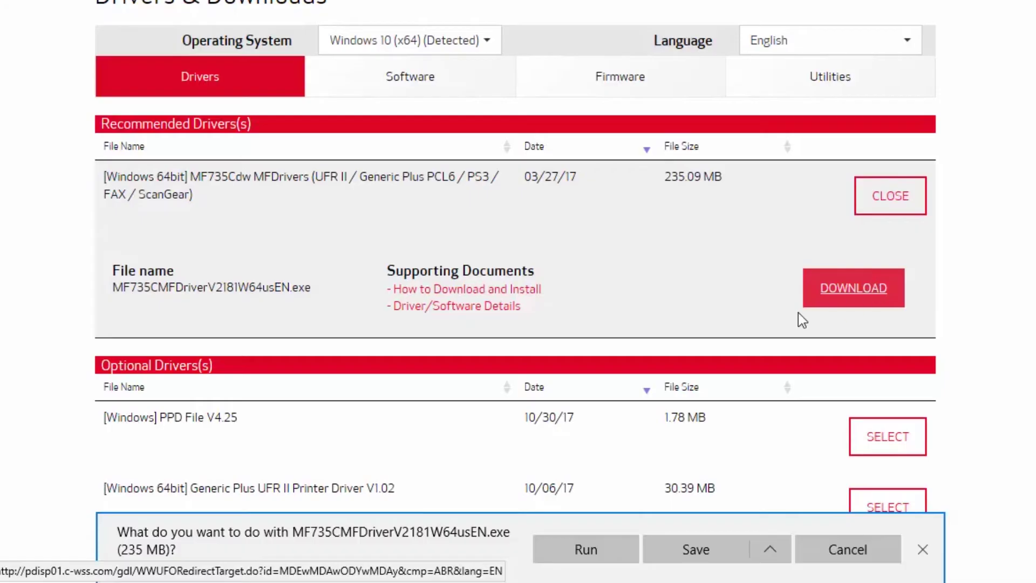
left_click(591, 548)
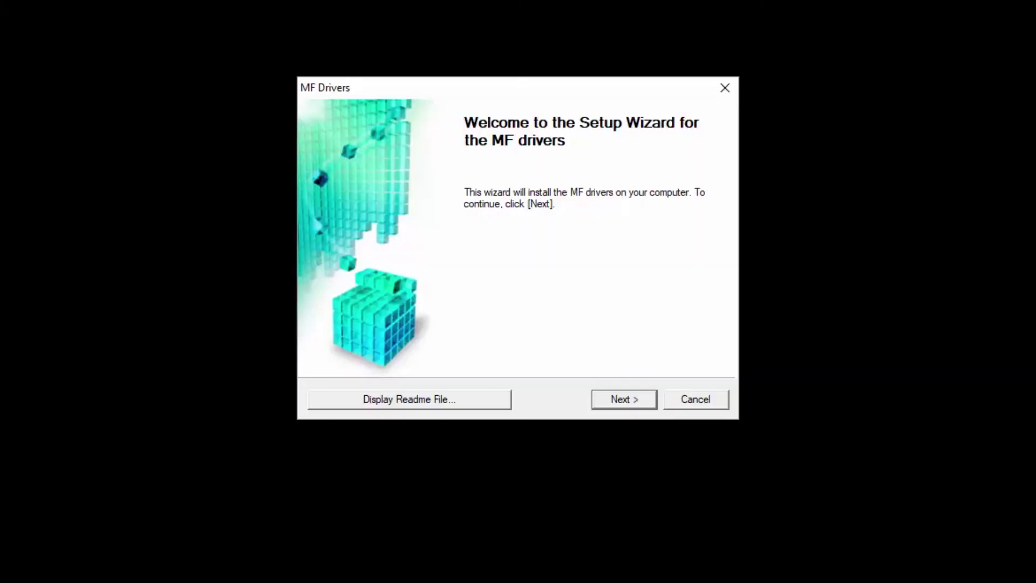
Accept the MF Drivers license, choose Network Connection, and allow the installer through the firewall.
left_click(628, 401)
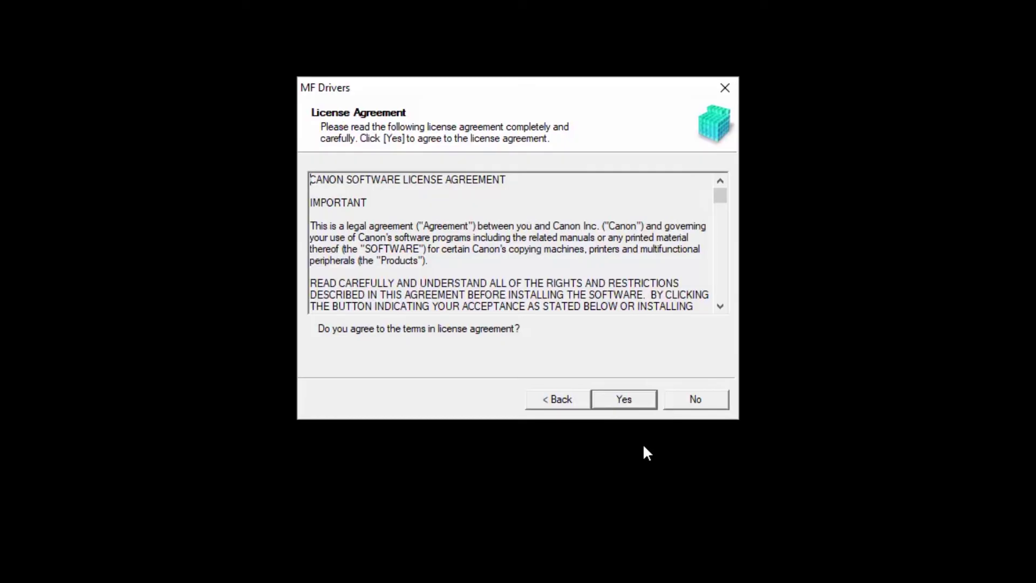
left_click(625, 402)
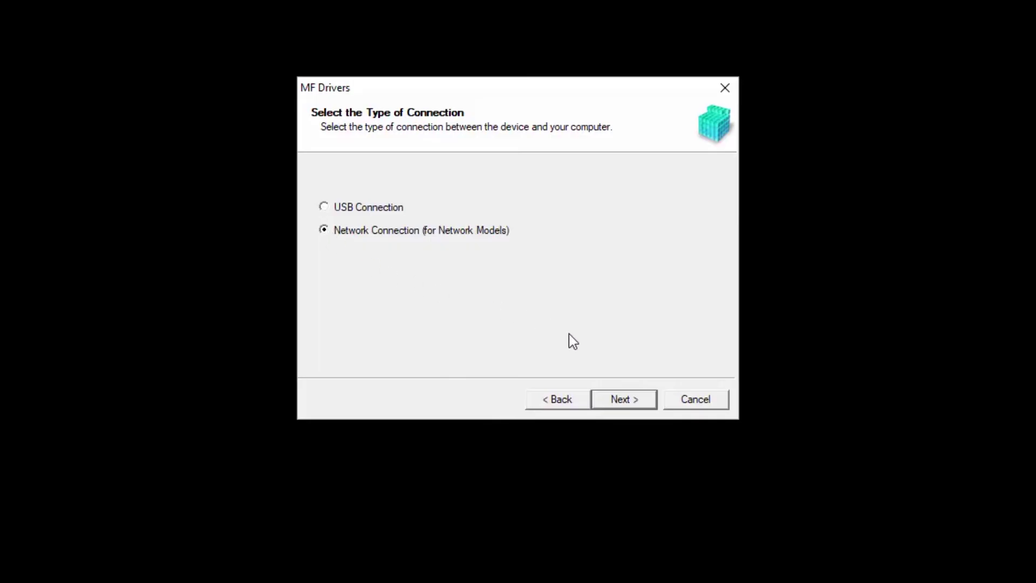
left_click(618, 394)
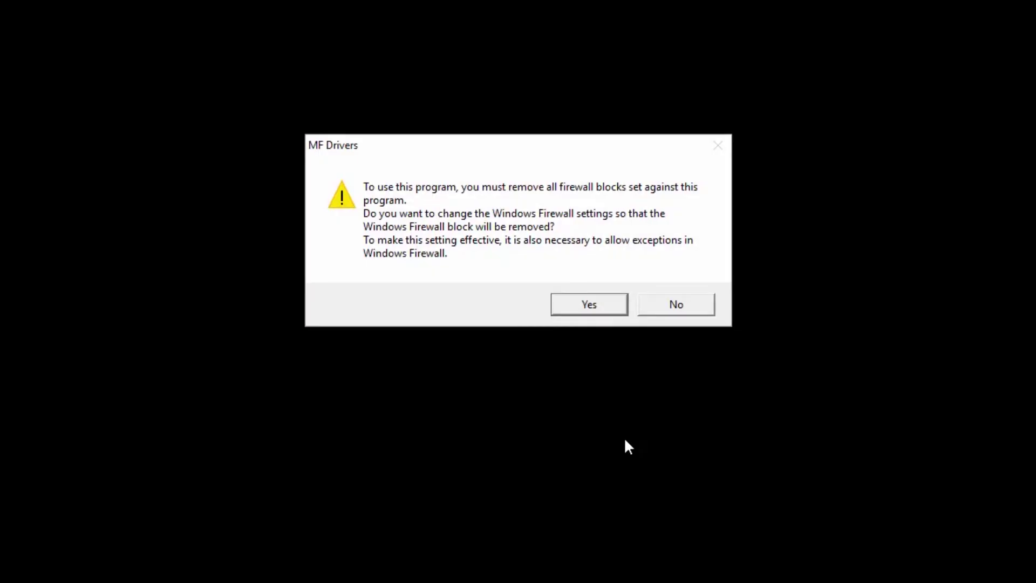
left_click(598, 304)
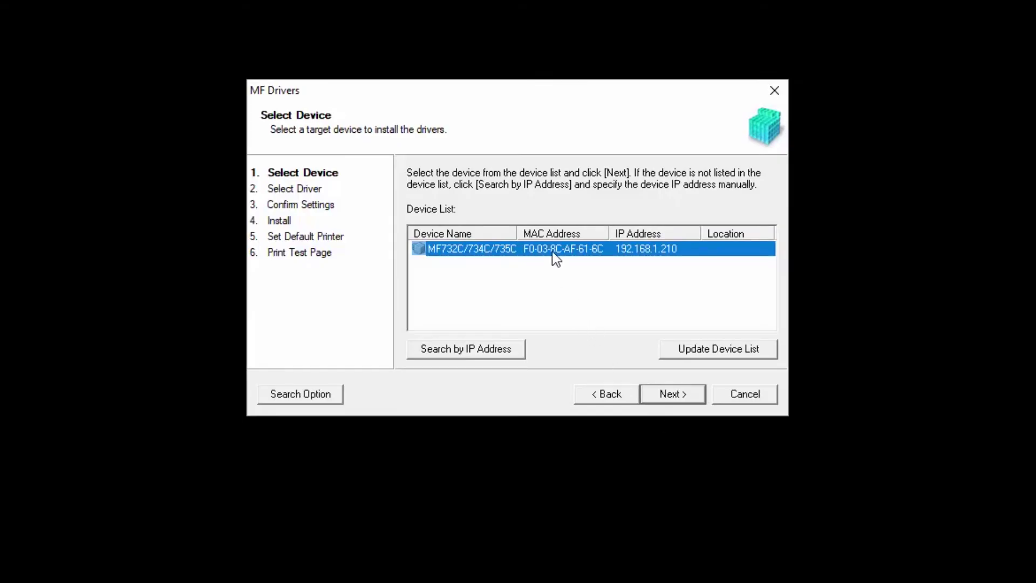
Target the detected MF732C/734C/735C with printer, fax, scanner and UFR II drivers and default names.
left_click(675, 393)
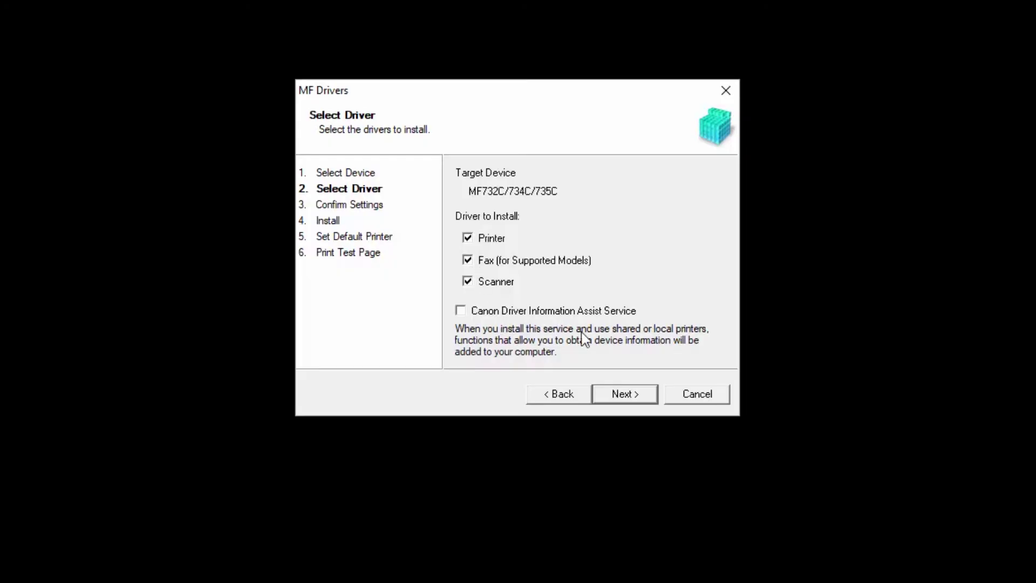
left_click(632, 395)
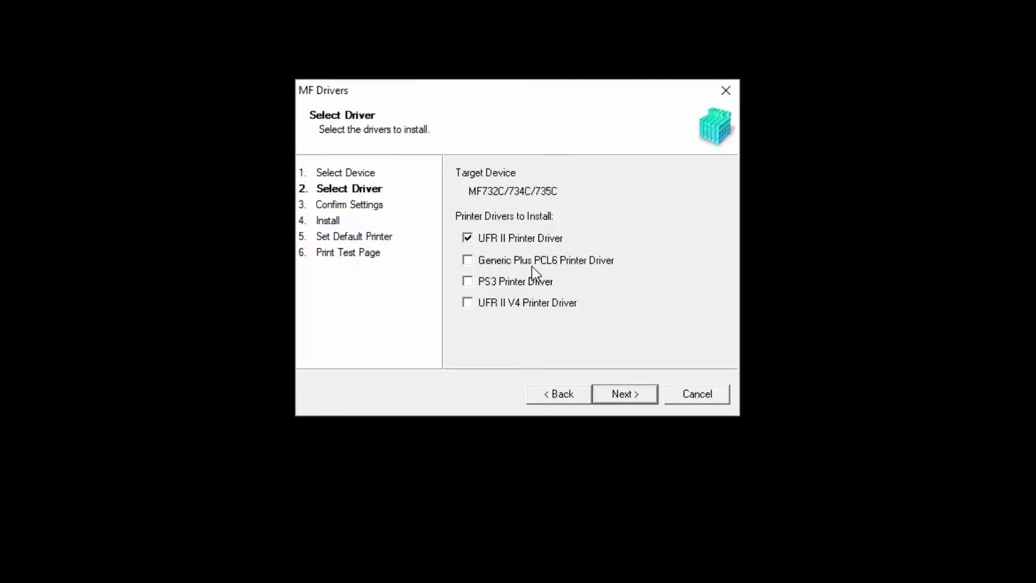
left_click(631, 393)
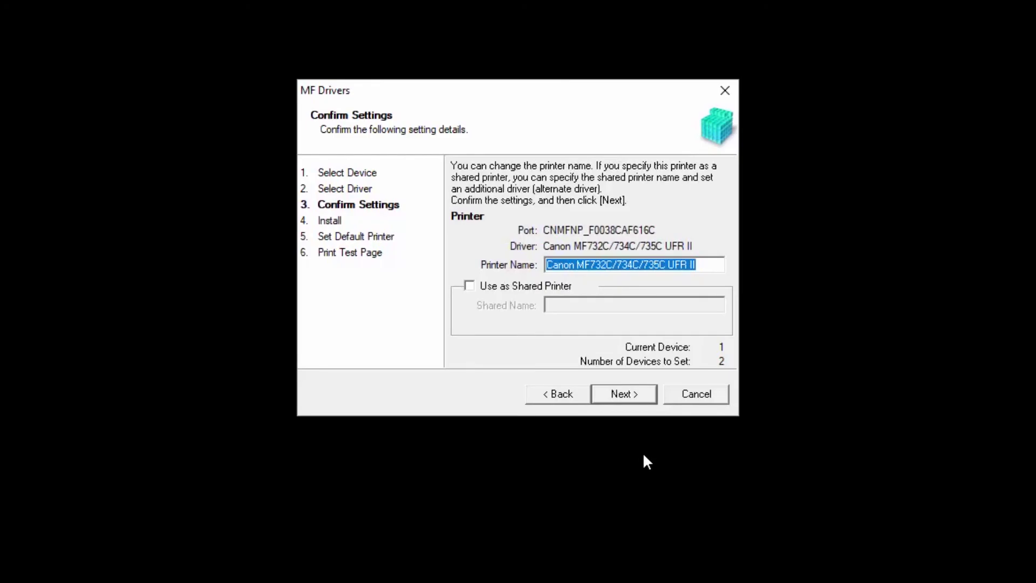
left_click(636, 398)
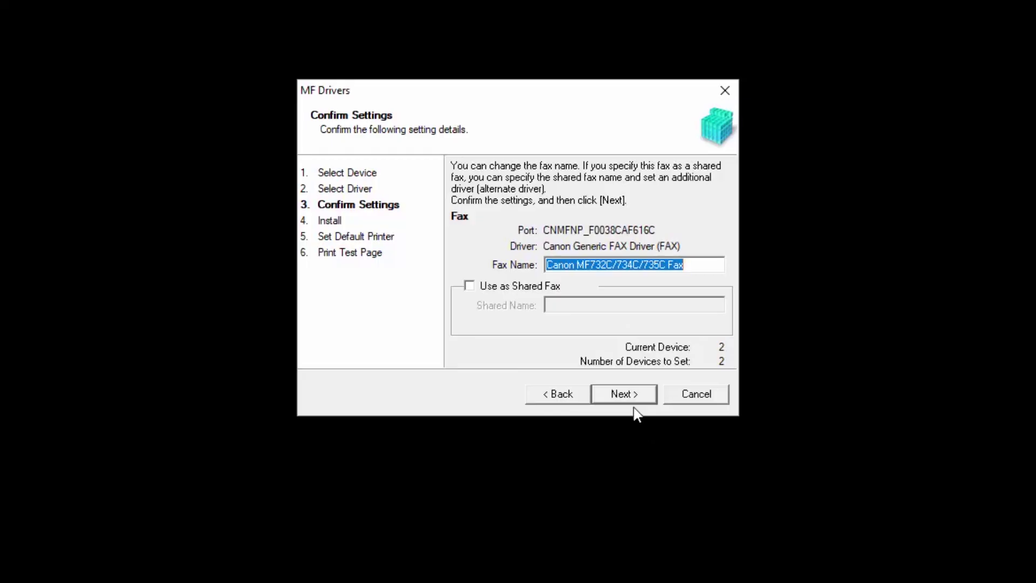
left_click(632, 393)
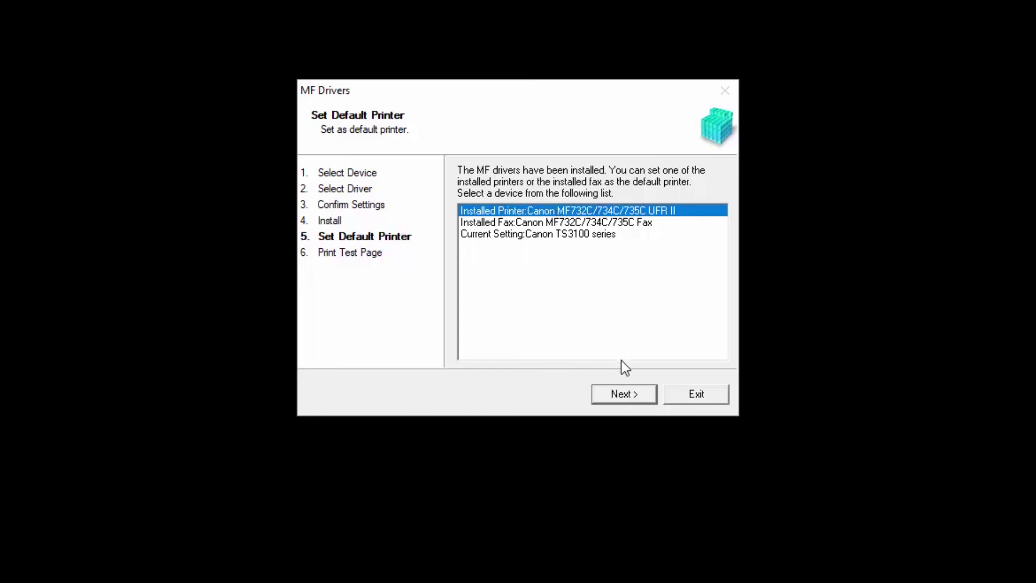
Make the new MF732C/734C/735C UFR II printer the default.
left_click(628, 393)
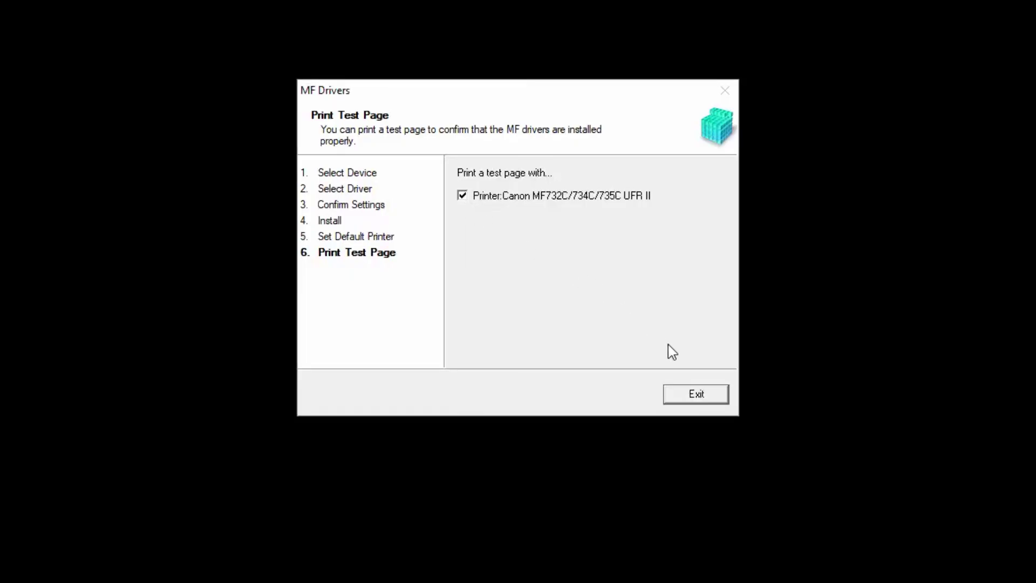
Exit the installer with the test page option checked to print a test page.
left_click(688, 395)
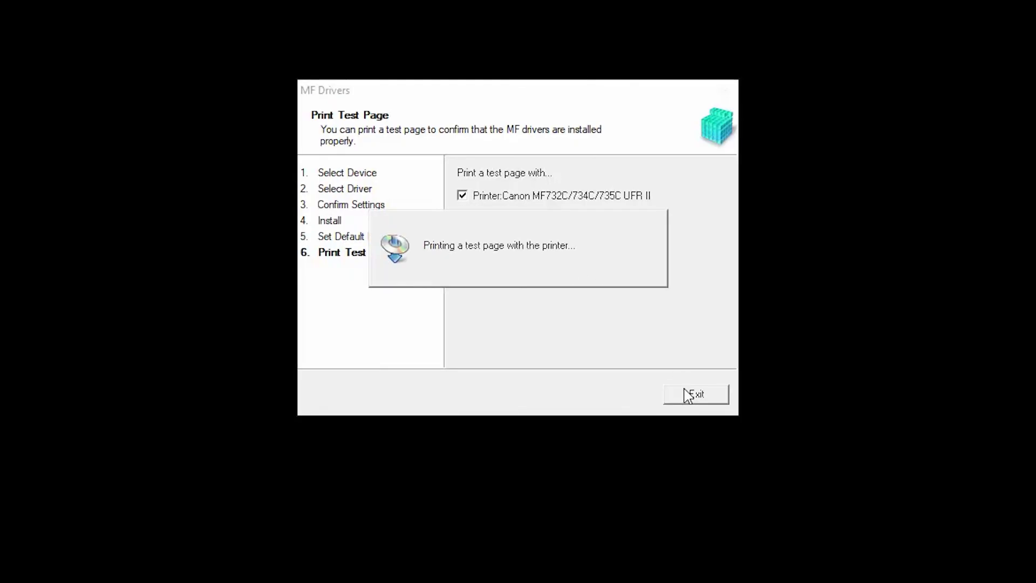